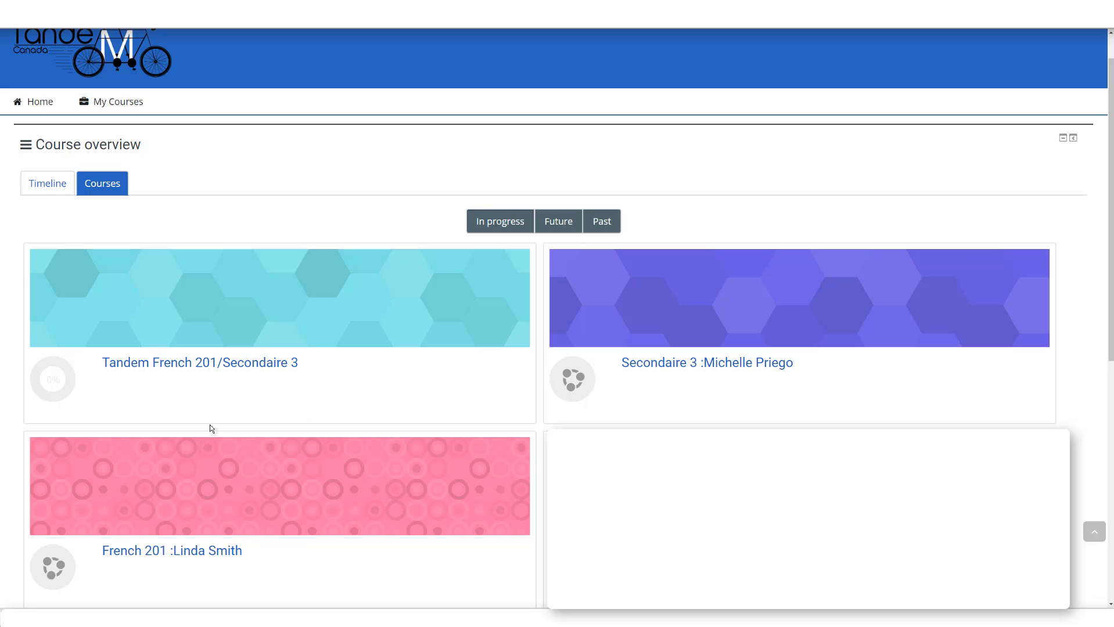
Step: Open the Tandem French 201/Secondaire 3 course and turn editing on
{"action": "triple_click", "coordinate": [176, 370]}
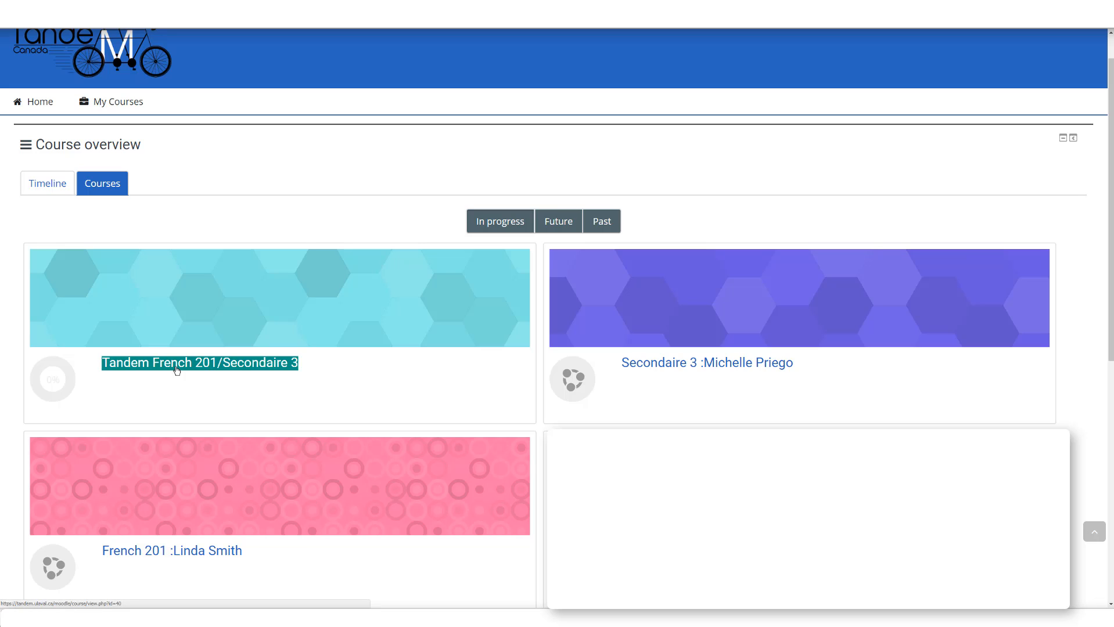
{"action": "left_click", "coordinate": [144, 370]}
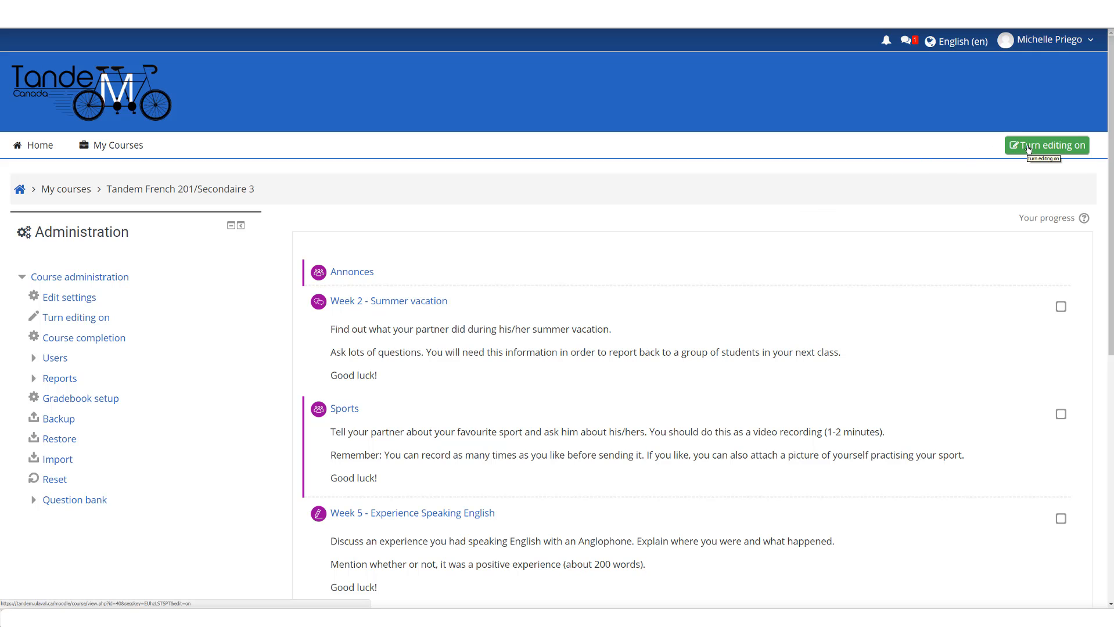
{"action": "left_click", "coordinate": [1040, 148]}
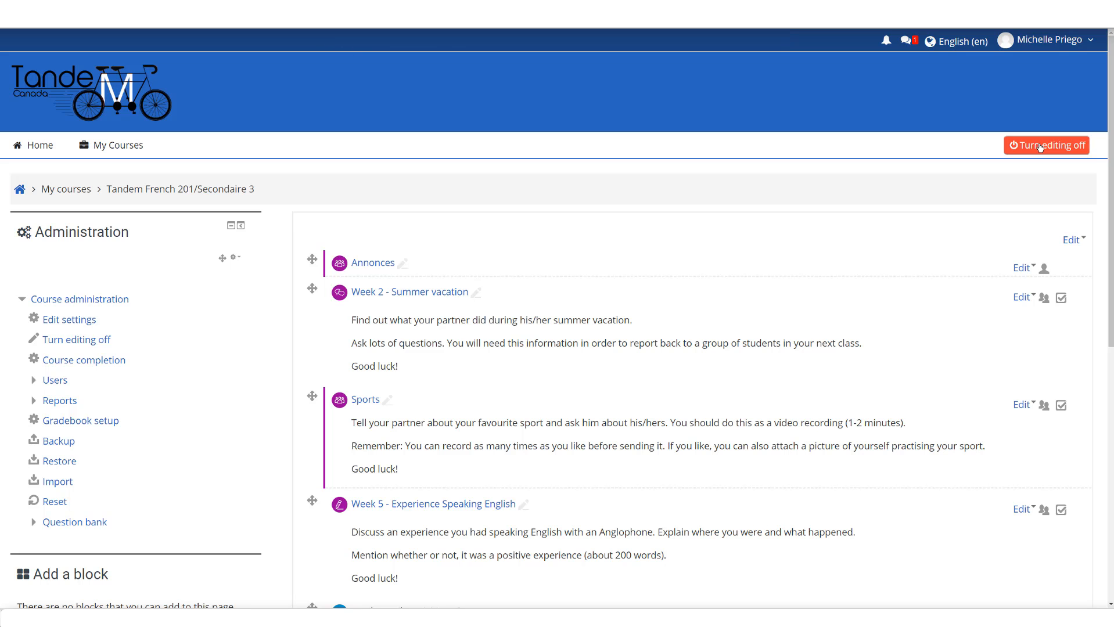
Step: Add a new Chat activity at the end of the course's activity list
{"action": "scroll", "coordinate": [470, 329], "scroll_direction": "down", "scroll_amount": 5}
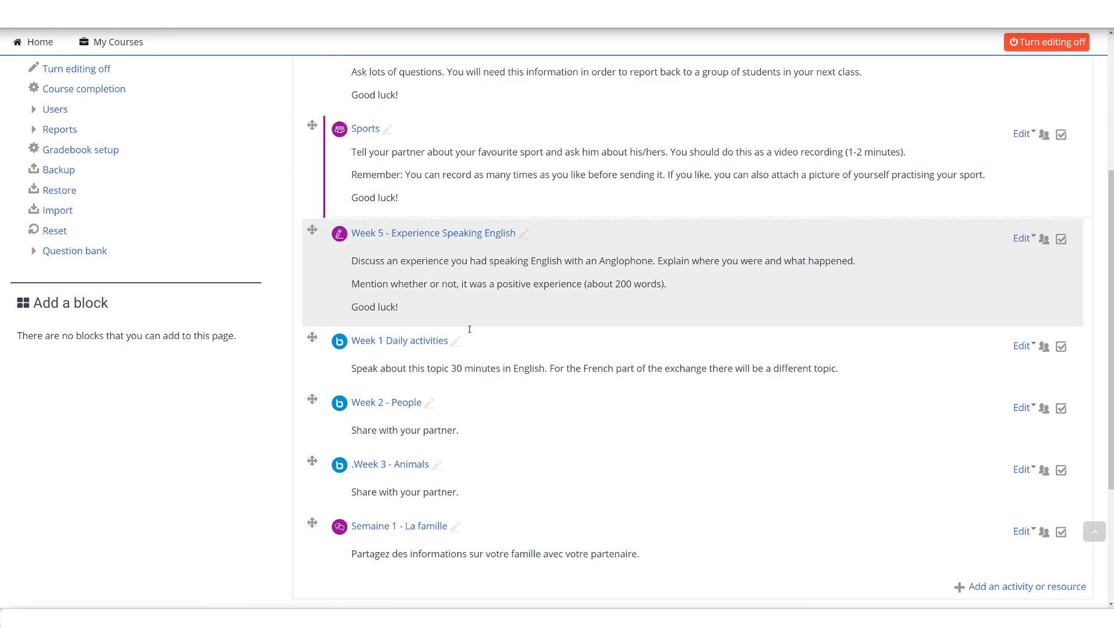
{"action": "scroll", "coordinate": [469, 330], "scroll_direction": "down", "scroll_amount": 2}
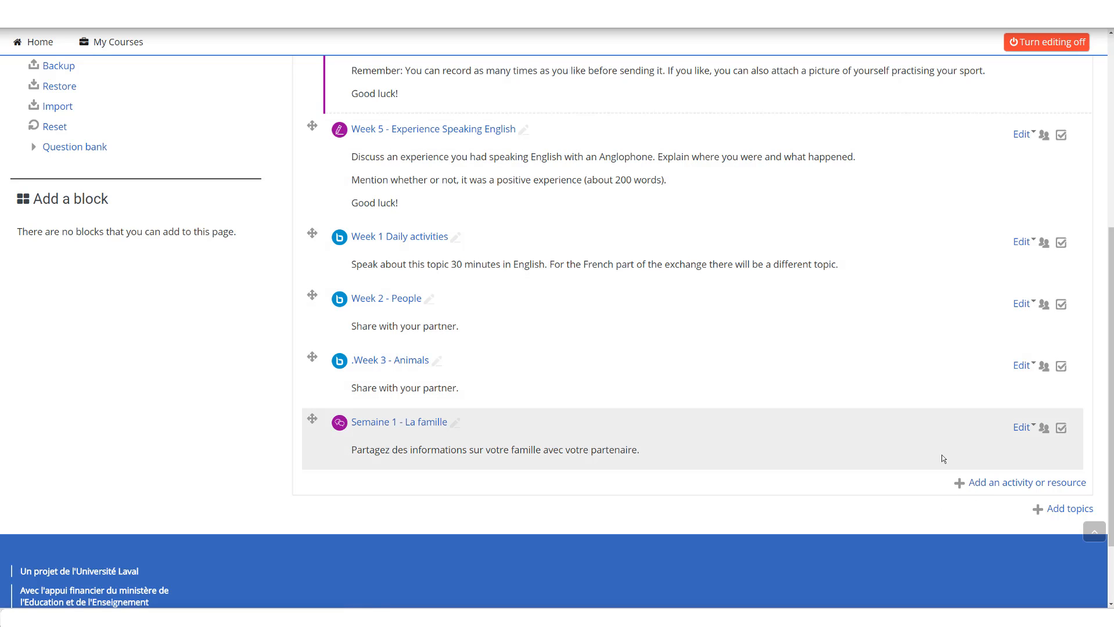
{"action": "left_click", "coordinate": [1027, 485]}
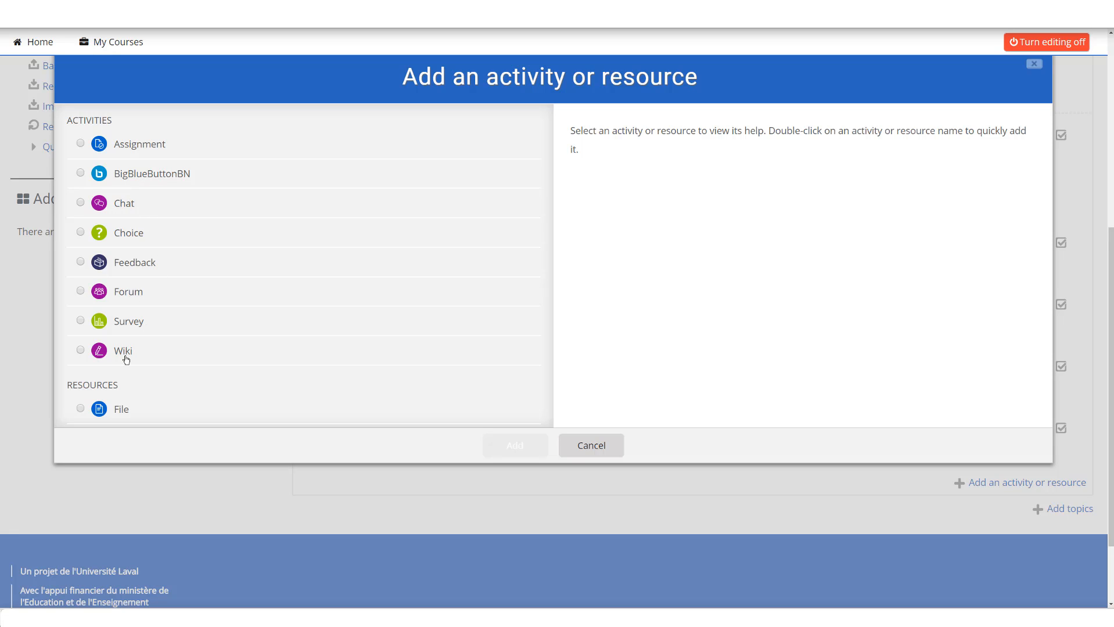
{"action": "left_click", "coordinate": [82, 205]}
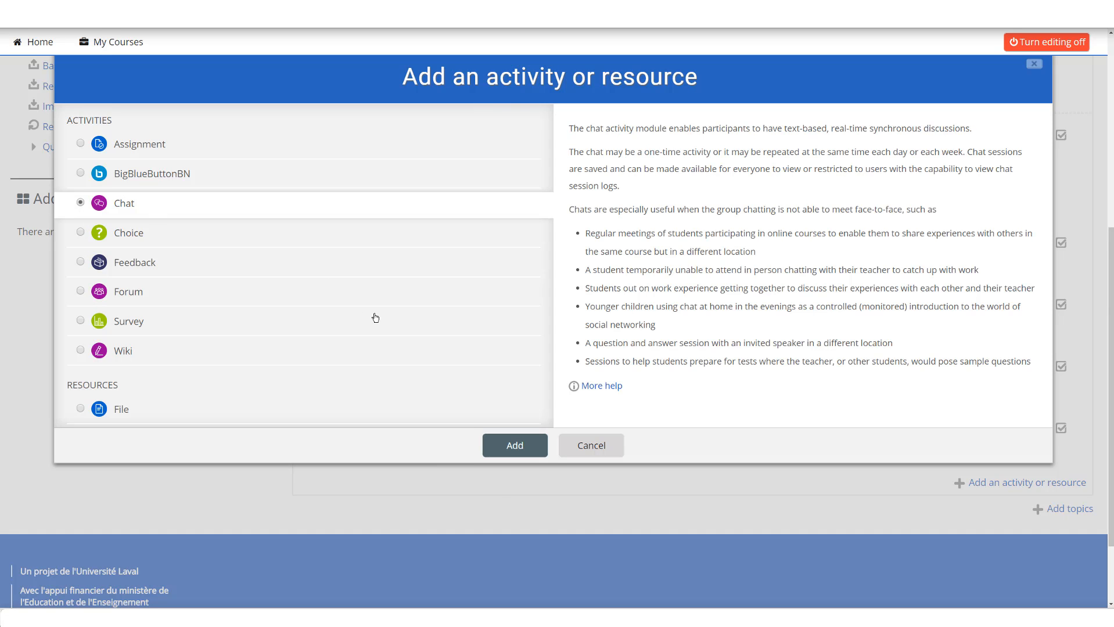
{"action": "left_click", "coordinate": [515, 446]}
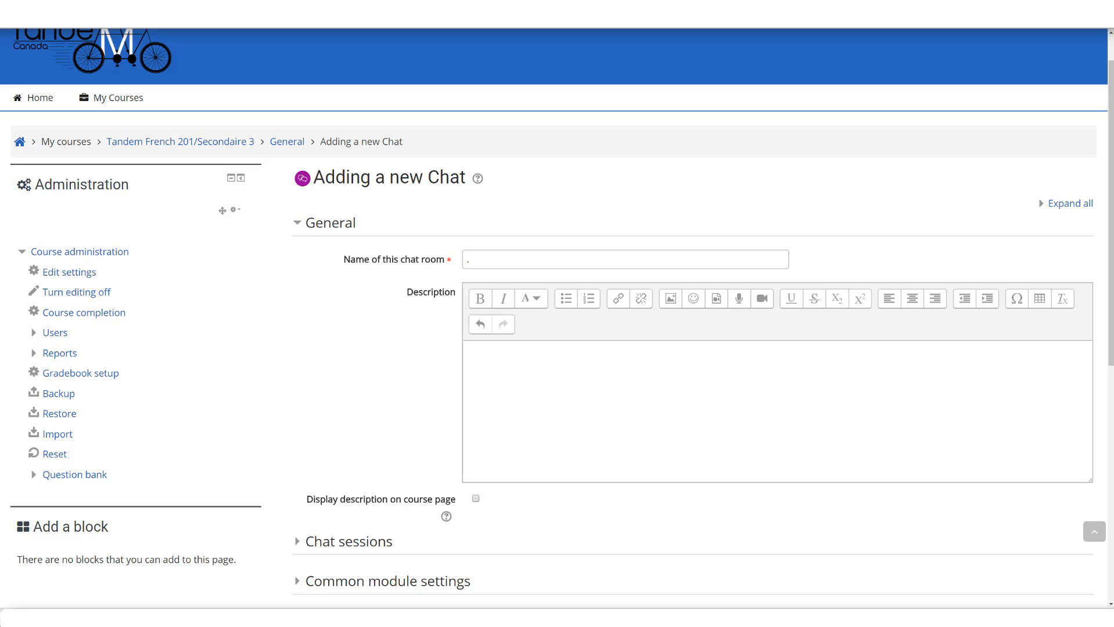
Step: Name the chat room ".Week1 - Animals"
{"action": "left_click", "coordinate": [498, 259]}
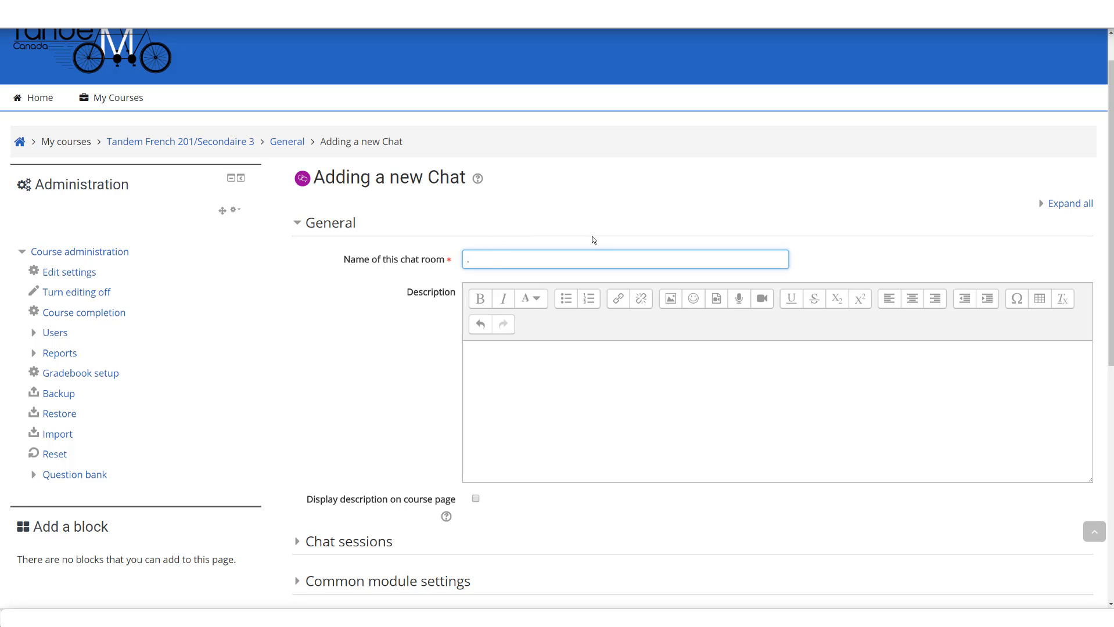
{"action": "type", "text": ".Week1 - Animals"}
Step: Enter the description "Share with your partner." and enable displaying it on the course page
{"action": "left_click", "coordinate": [513, 363]}
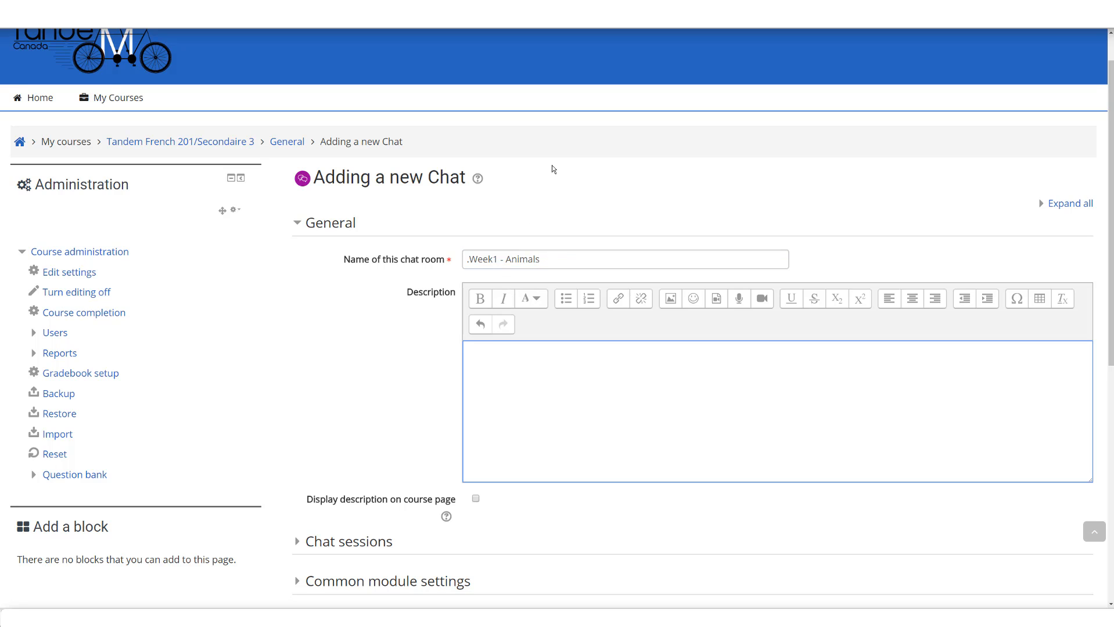
{"action": "type", "text": "Share with your partner."}
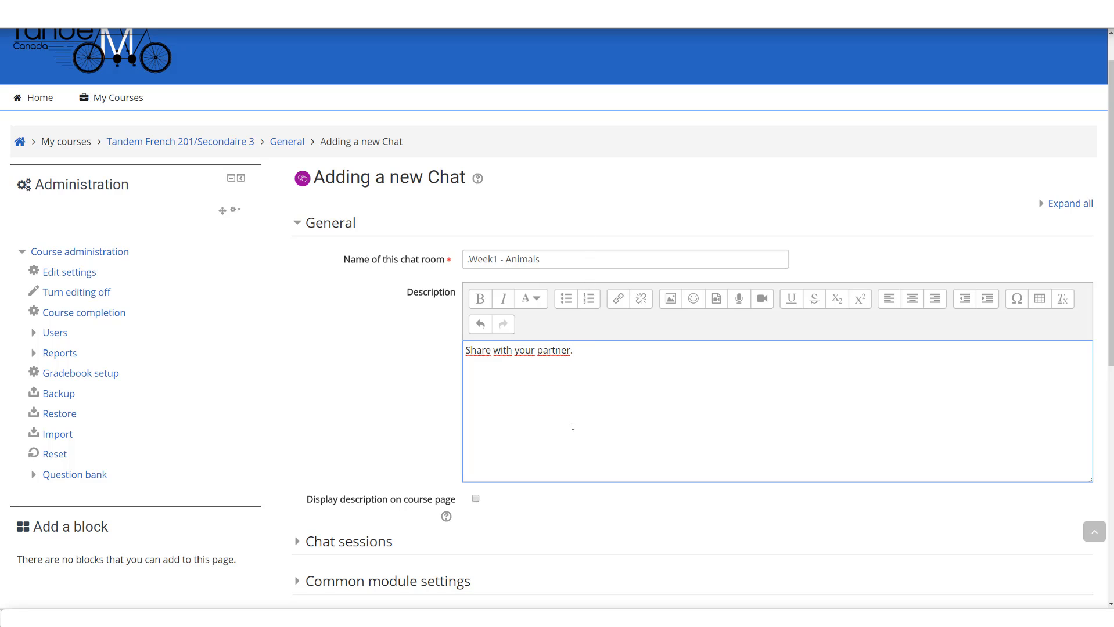
{"action": "left_click", "coordinate": [476, 499]}
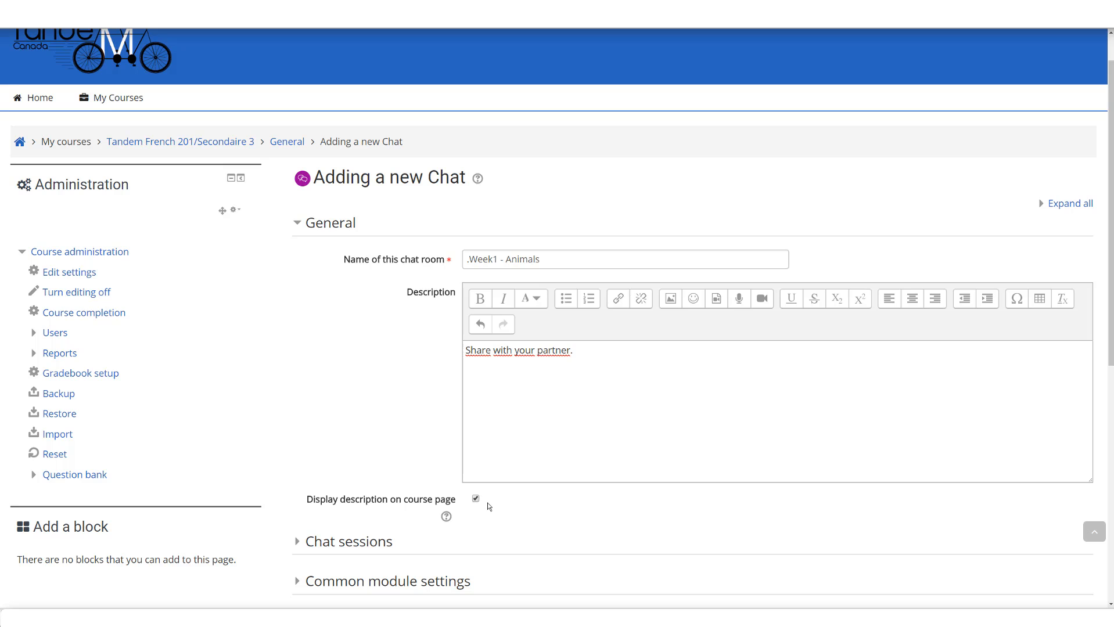
Step: Expand the chat session settings and review the options for repeating or publishing session times
{"action": "left_click", "coordinate": [350, 546]}
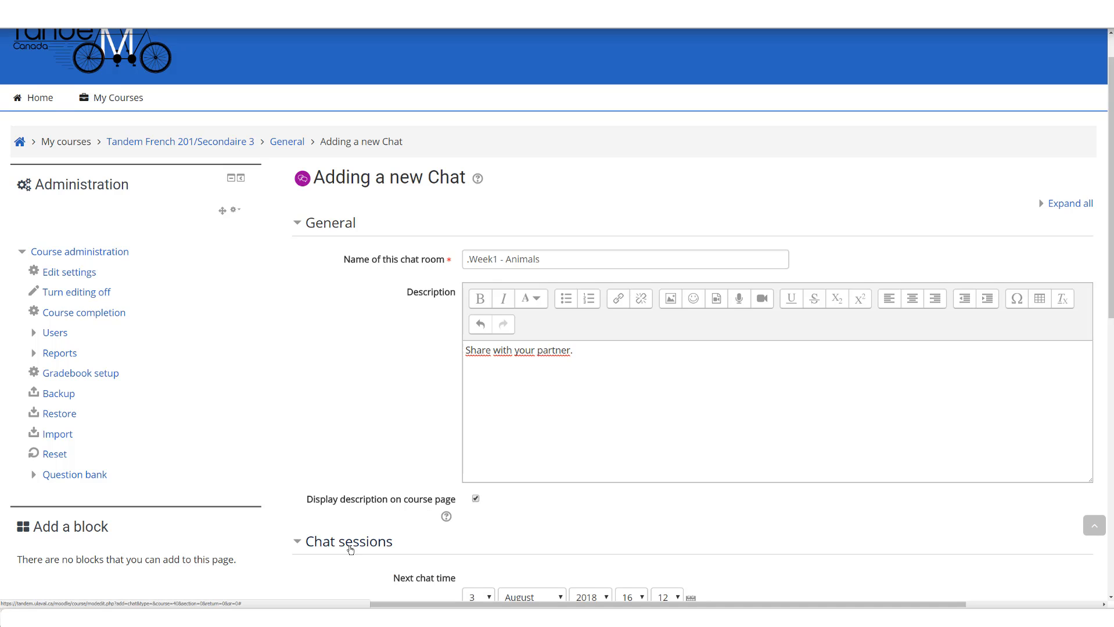
{"action": "scroll", "coordinate": [351, 550], "scroll_direction": "down", "scroll_amount": 1}
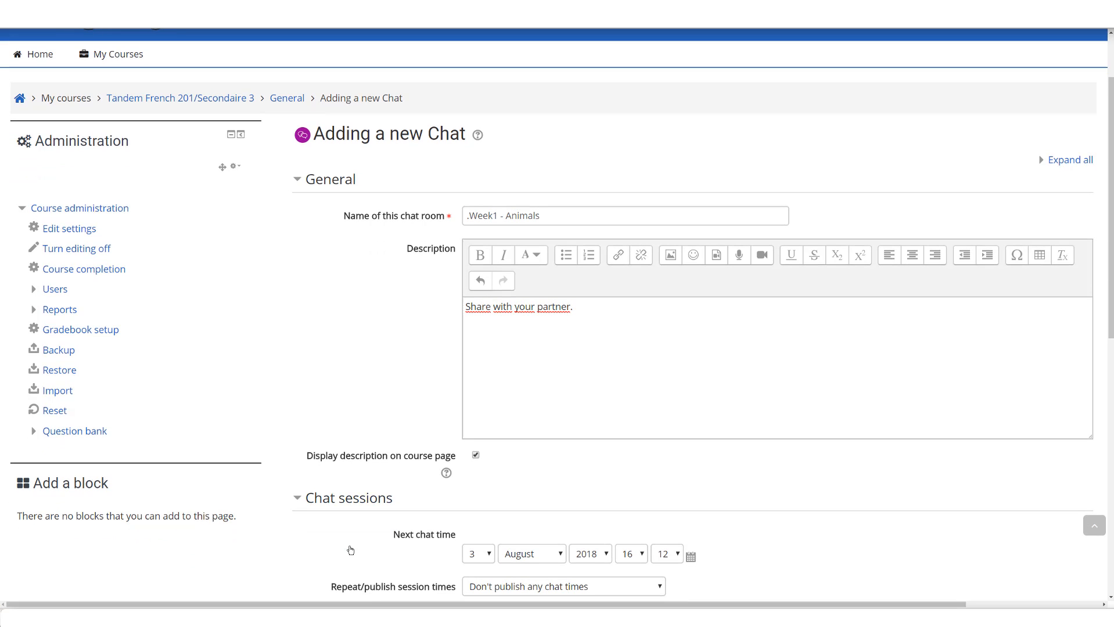
{"action": "scroll", "coordinate": [351, 550], "scroll_direction": "down", "scroll_amount": 1}
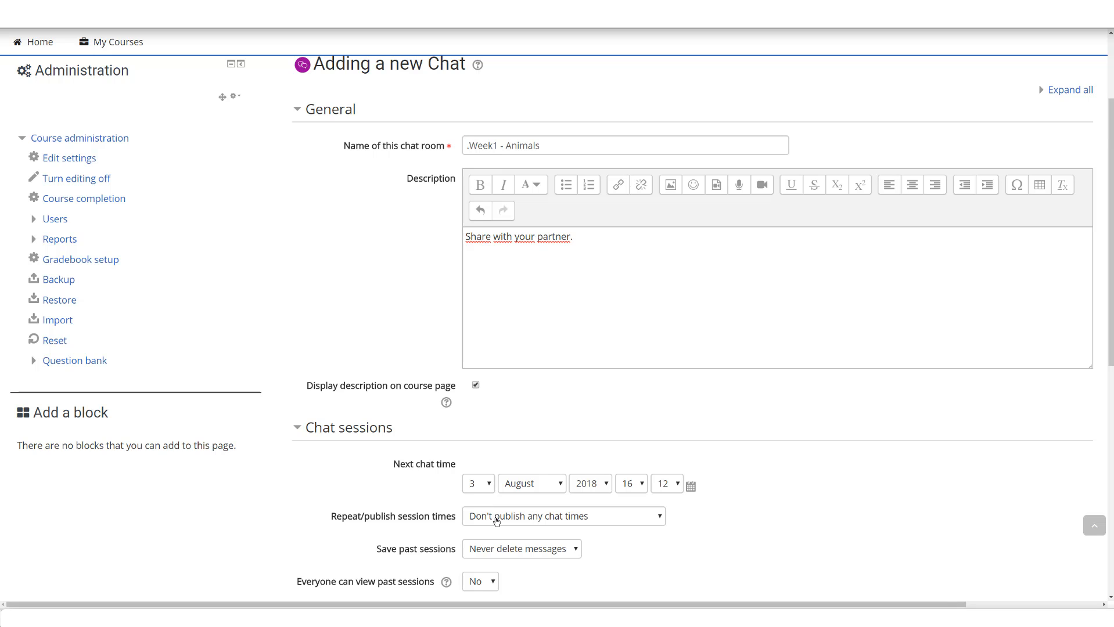
{"action": "left_click", "coordinate": [496, 521]}
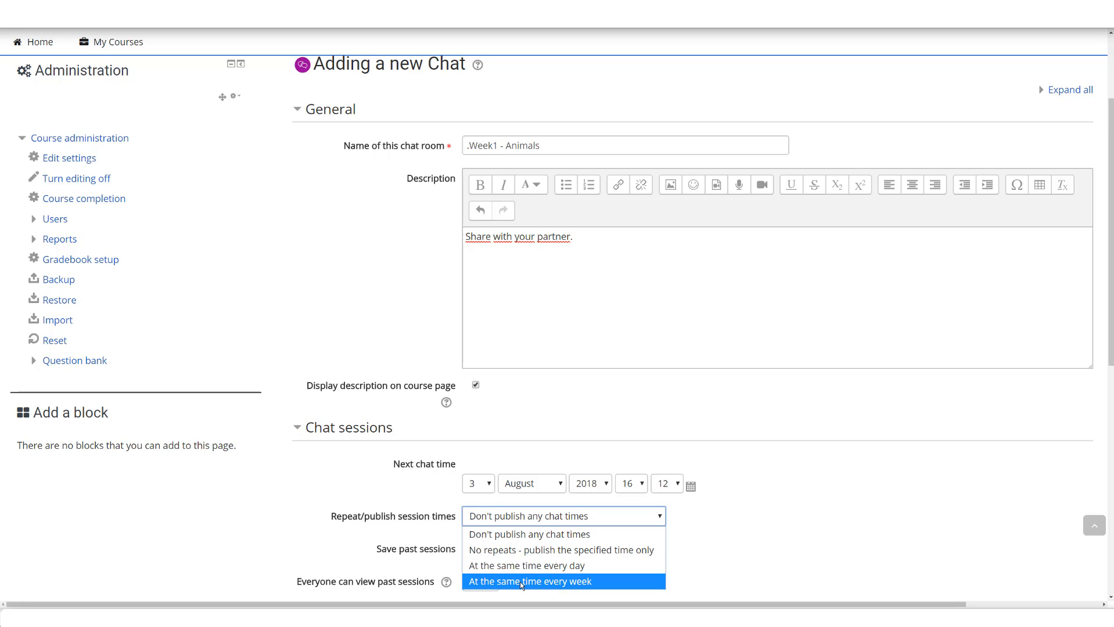
{"action": "left_click", "coordinate": [349, 544]}
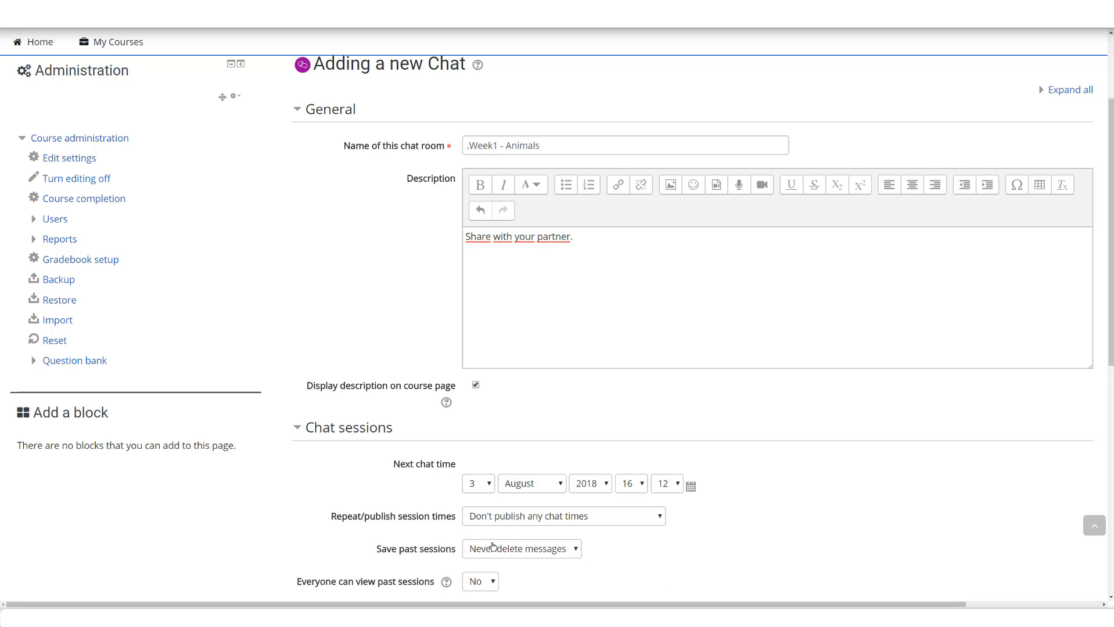
Step: Review the retention options for past sessions and set whether everyone can view past sessions to No
{"action": "scroll", "coordinate": [504, 554], "scroll_direction": "down", "scroll_amount": 1}
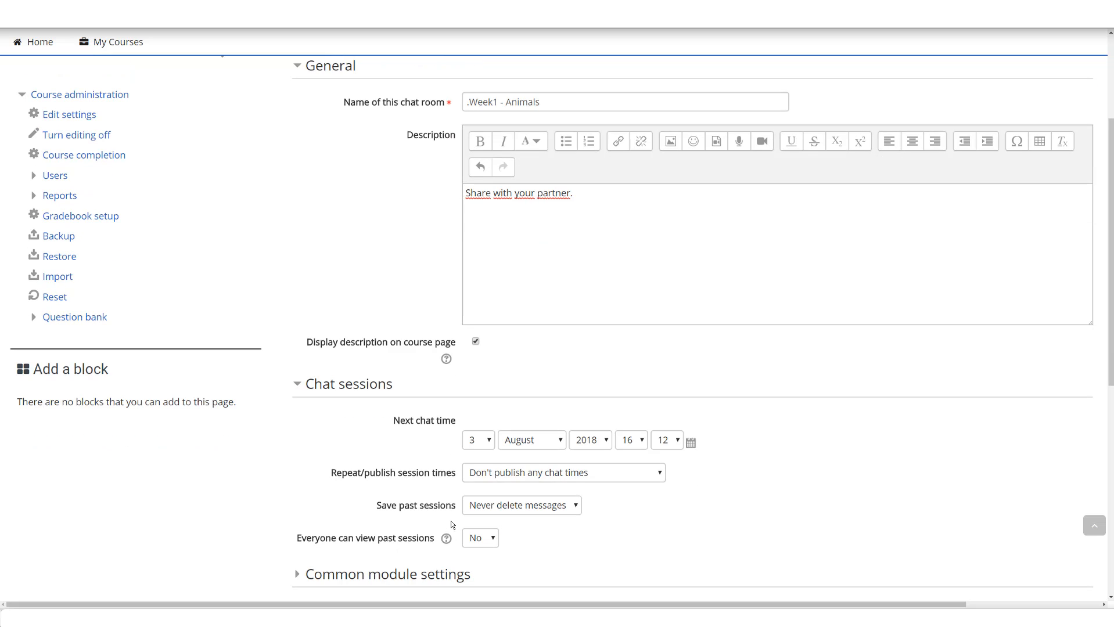
{"action": "left_click", "coordinate": [489, 512]}
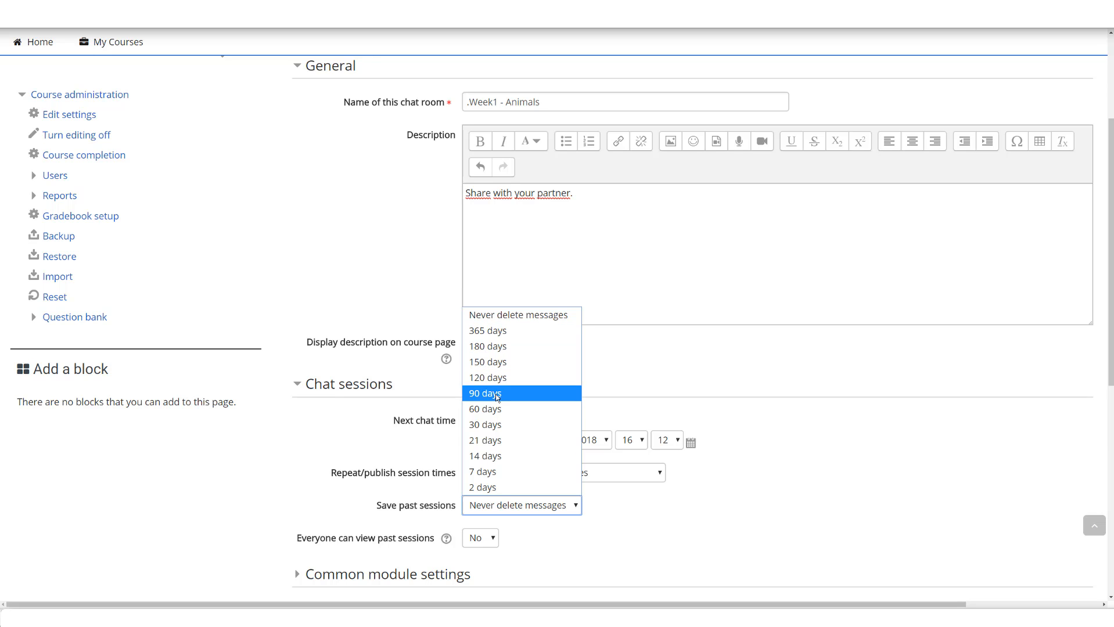
{"action": "left_click", "coordinate": [686, 549]}
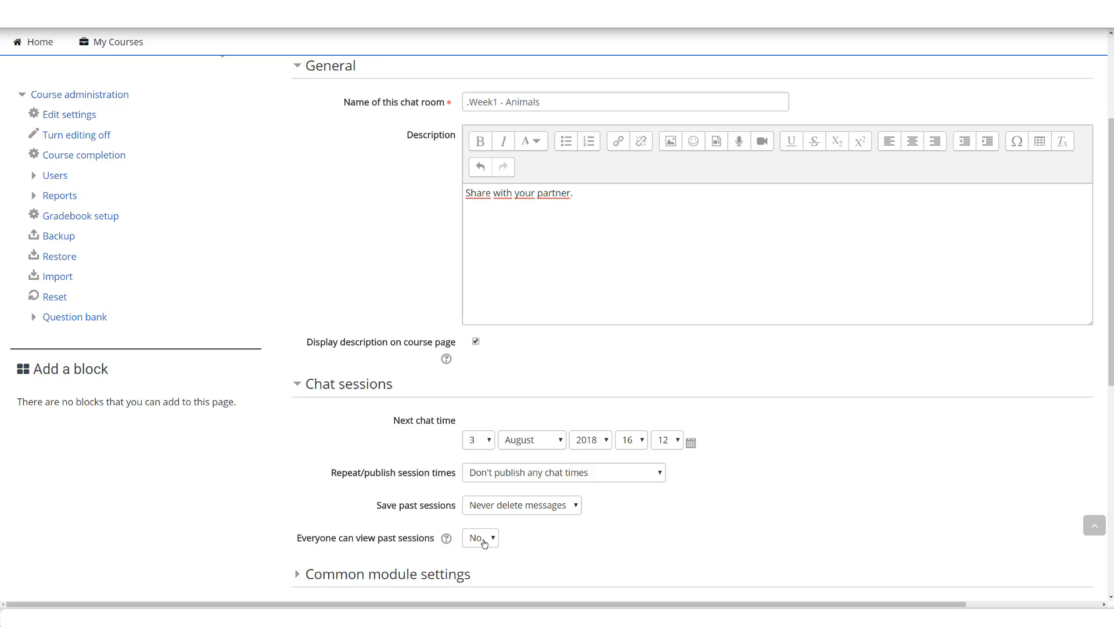
{"action": "left_click", "coordinate": [484, 544]}
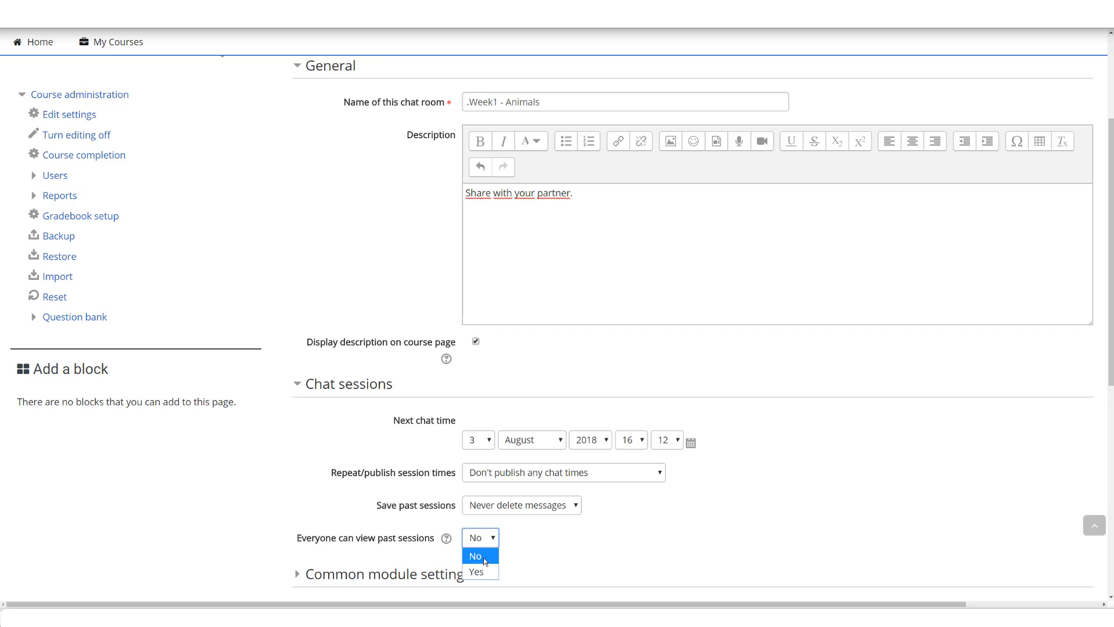
{"action": "left_click", "coordinate": [483, 560]}
{"action": "left_click", "coordinate": [480, 564]}
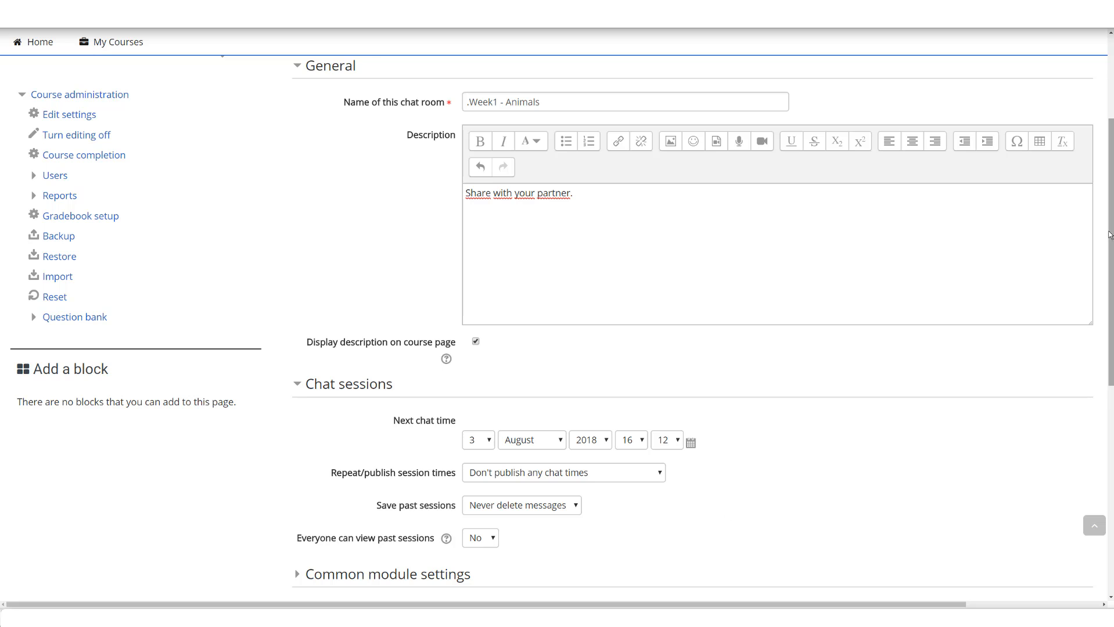
Step: In the common module settings, set availability to Show on course page and group mode to Separate groups
{"action": "scroll", "coordinate": [466, 553], "scroll_direction": "down", "scroll_amount": 3}
{"action": "left_click", "coordinate": [454, 401]}
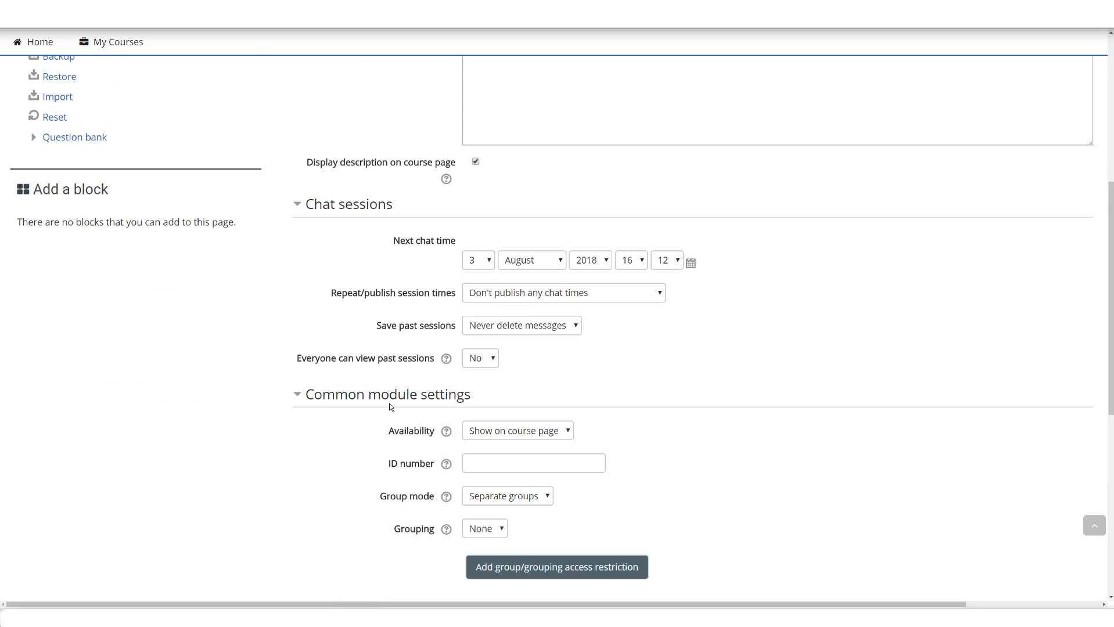
{"action": "left_click", "coordinate": [522, 436]}
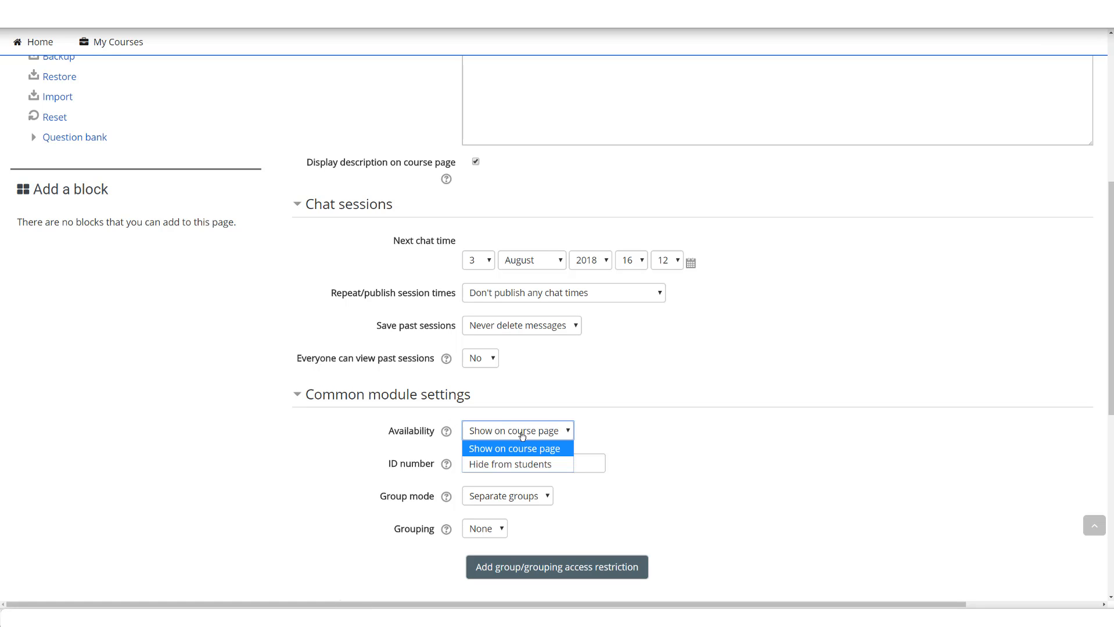
{"action": "left_click", "coordinate": [510, 450]}
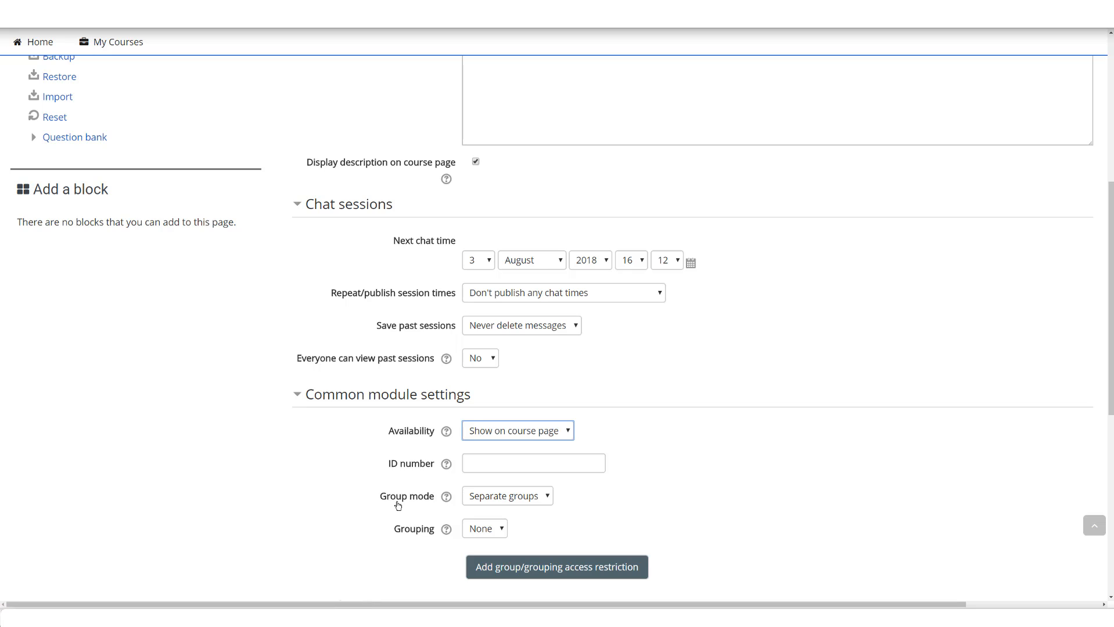
{"action": "left_click", "coordinate": [510, 498]}
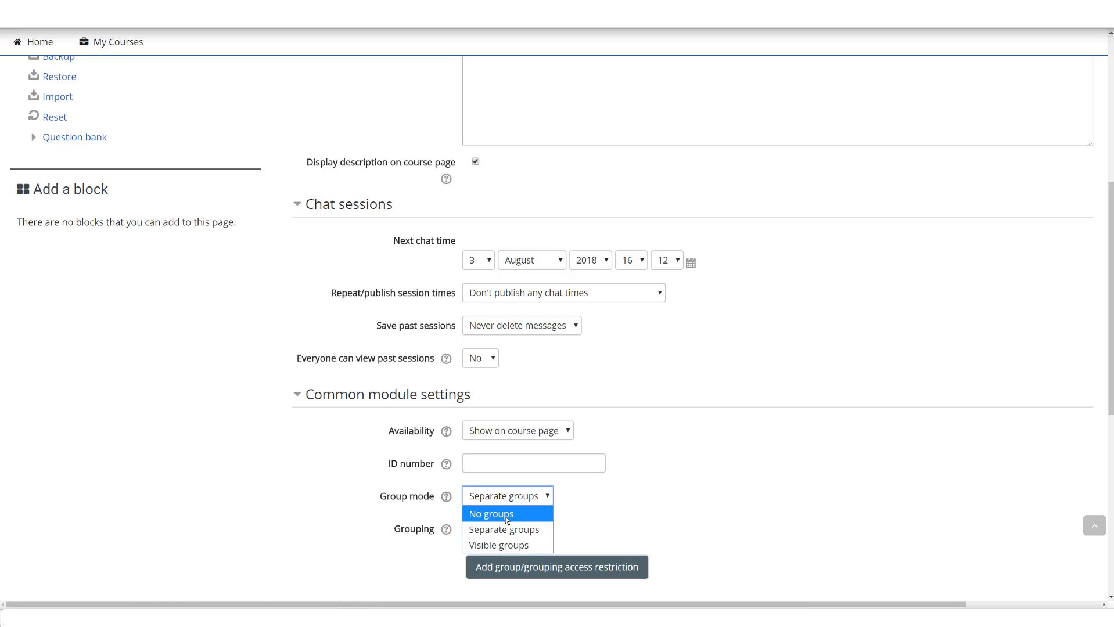
{"action": "left_click", "coordinate": [499, 530]}
{"action": "left_click", "coordinate": [527, 517]}
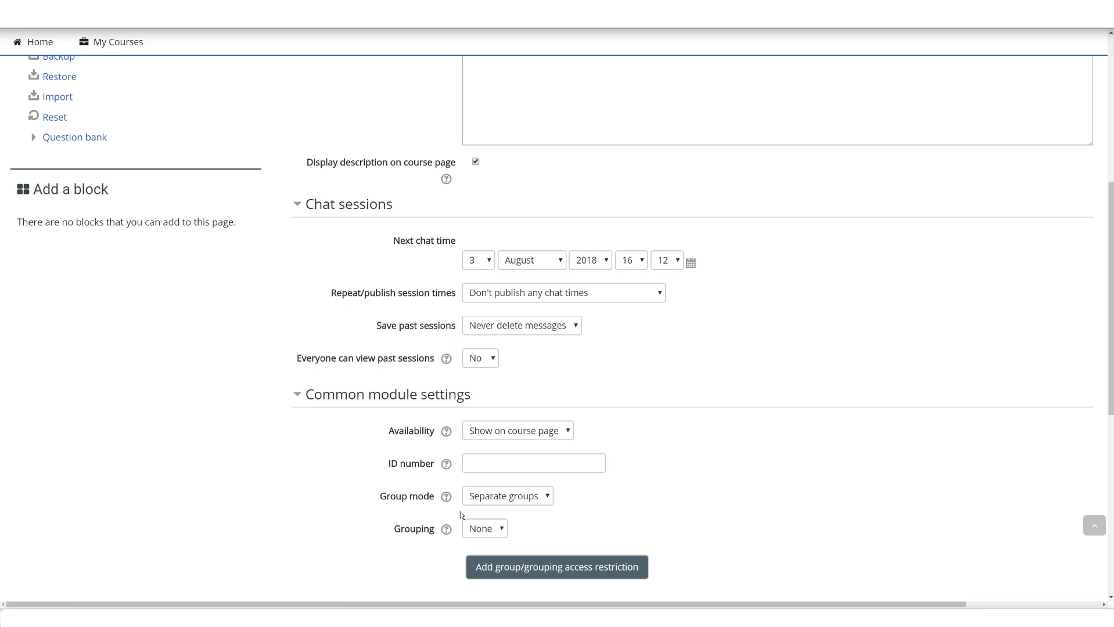
Step: Set the activity's completion tracking to "Students can manually mark the activity as completed"
{"action": "scroll", "coordinate": [433, 504], "scroll_direction": "down", "scroll_amount": 2}
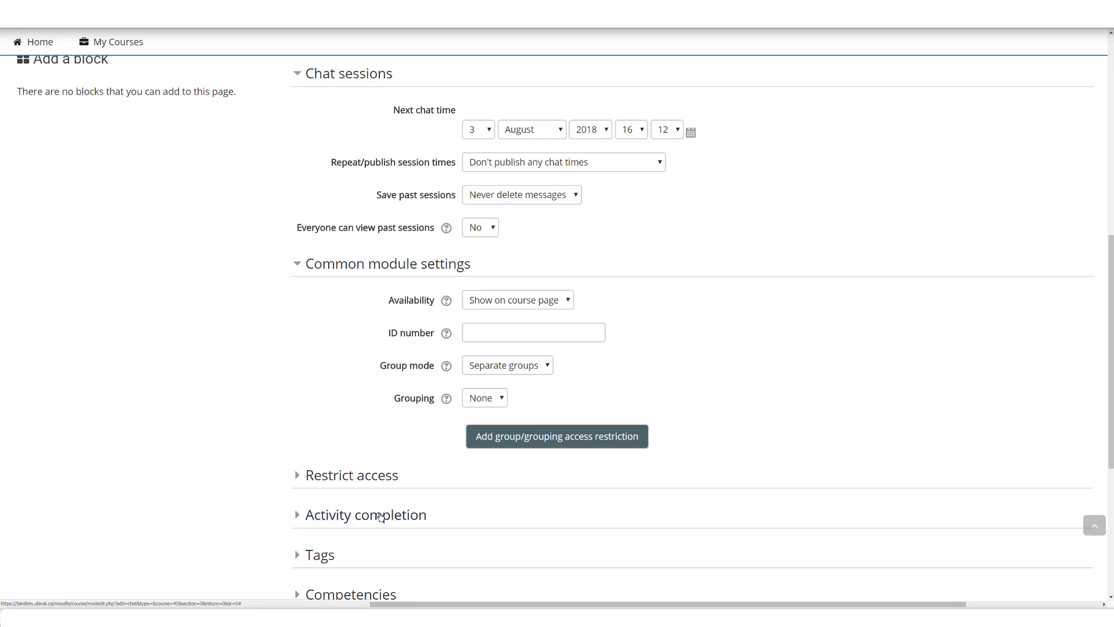
{"action": "left_click", "coordinate": [380, 515]}
{"action": "scroll", "coordinate": [393, 519], "scroll_direction": "down", "scroll_amount": 2}
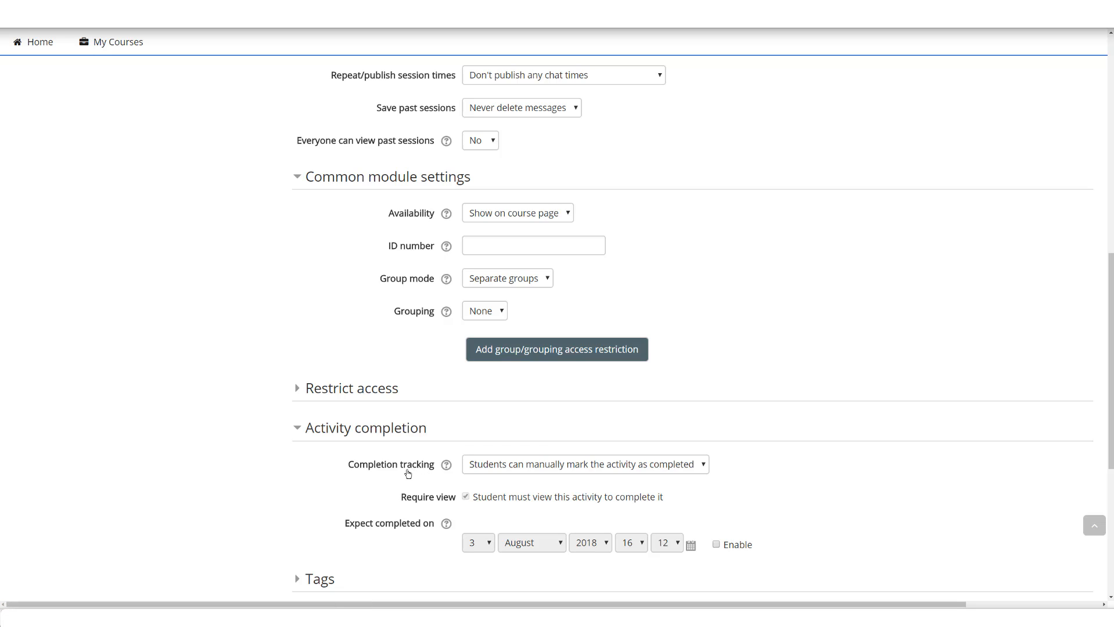
{"action": "left_click", "coordinate": [514, 472]}
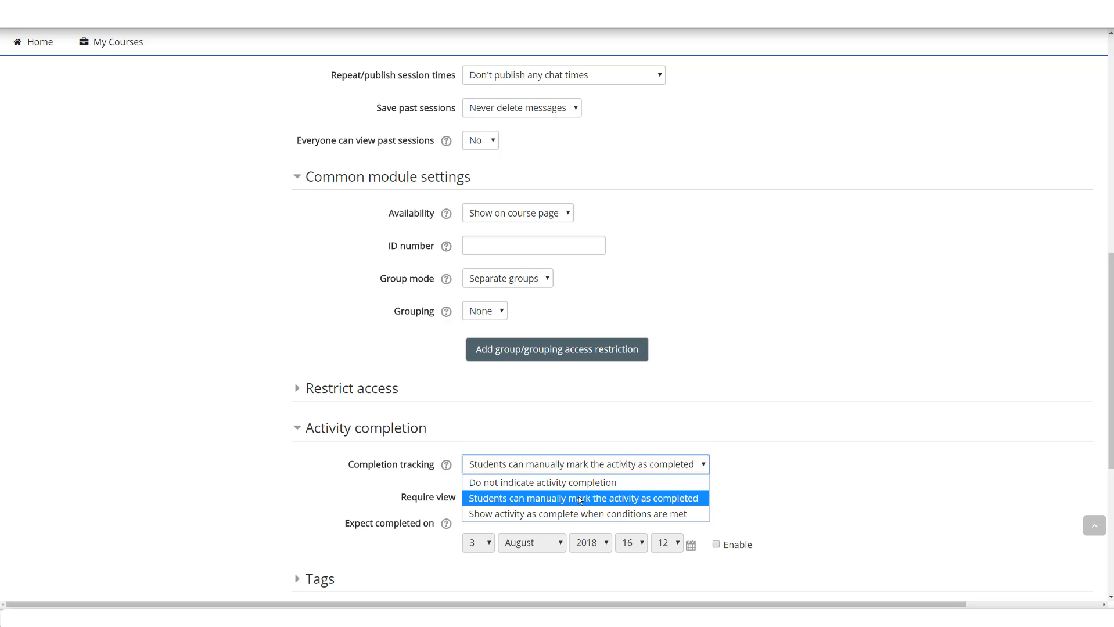
{"action": "left_click", "coordinate": [650, 502]}
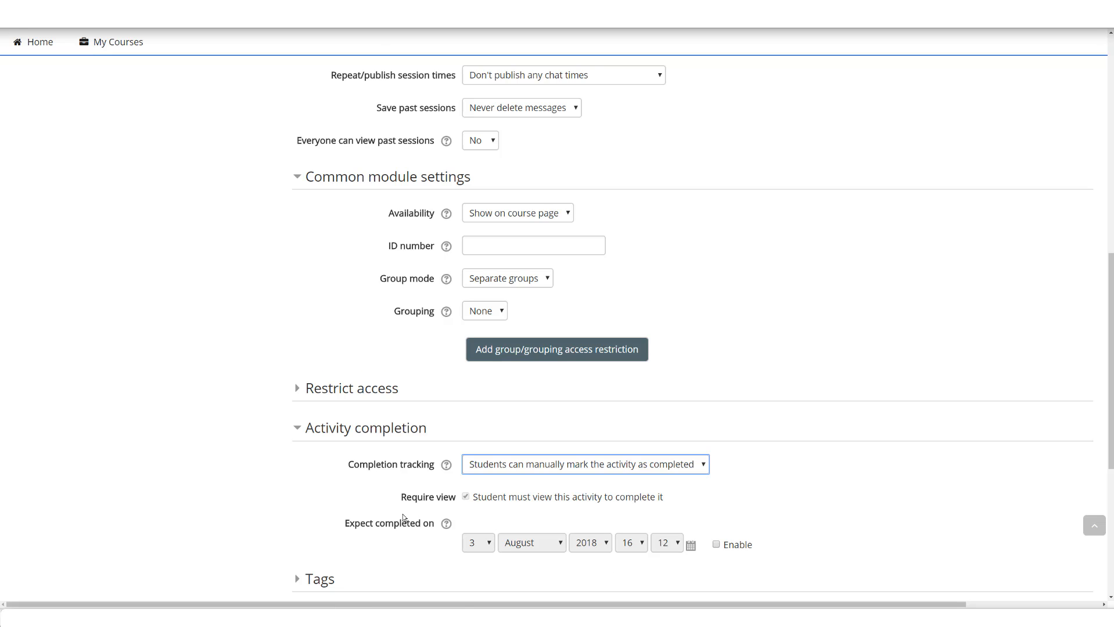
Step: Save the chat activity, return to the course page and turn editing off
{"action": "scroll", "coordinate": [403, 517], "scroll_direction": "down", "scroll_amount": 3}
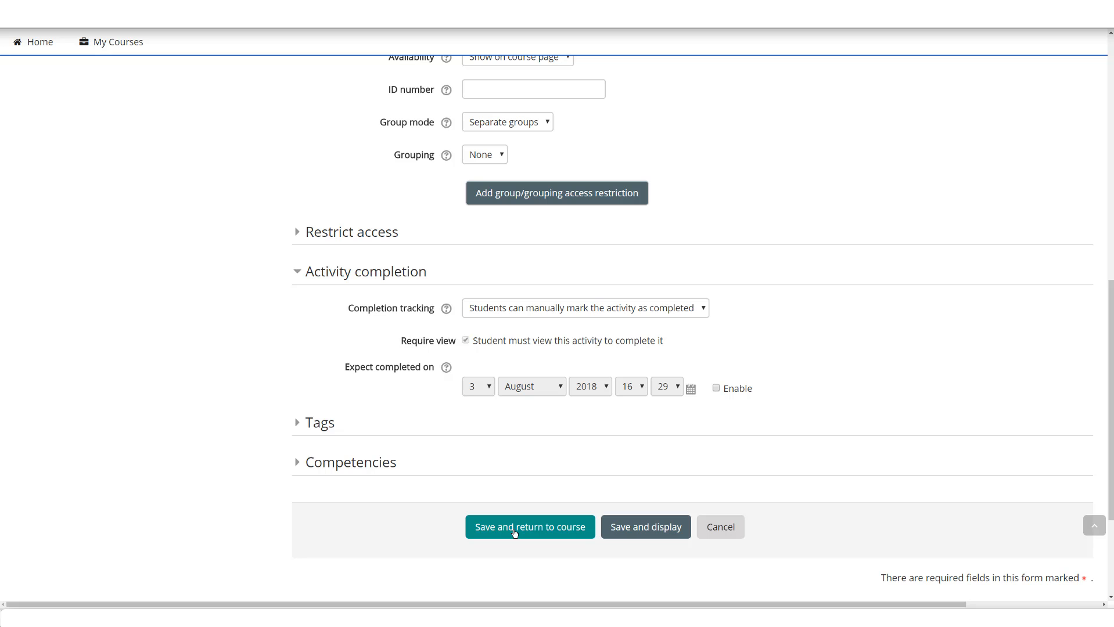
{"action": "left_click", "coordinate": [514, 533]}
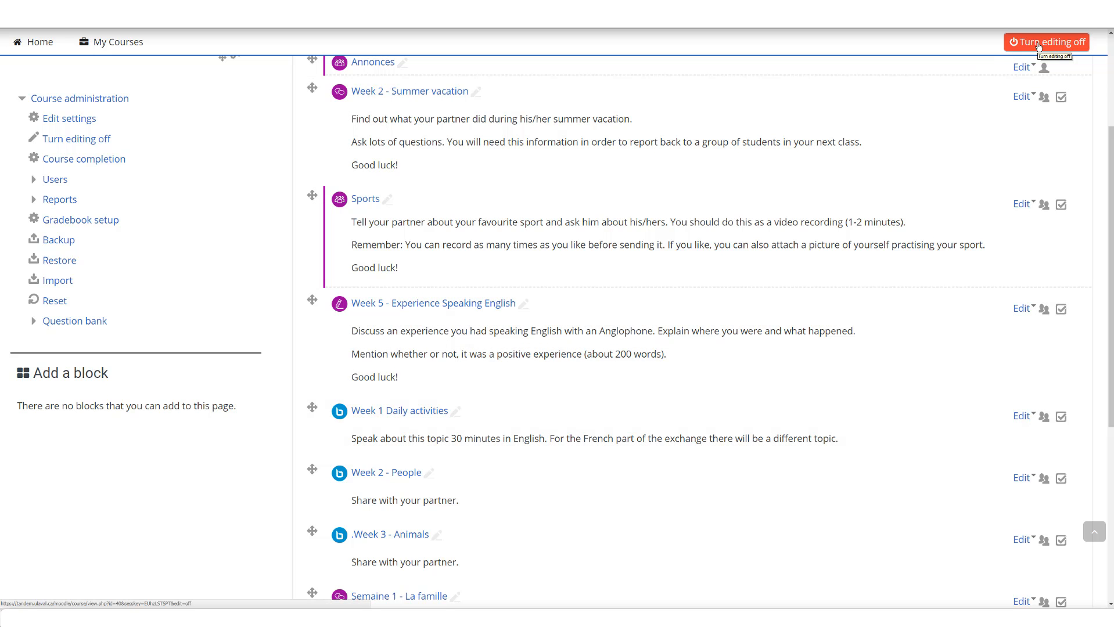
{"action": "left_click", "coordinate": [1039, 46]}
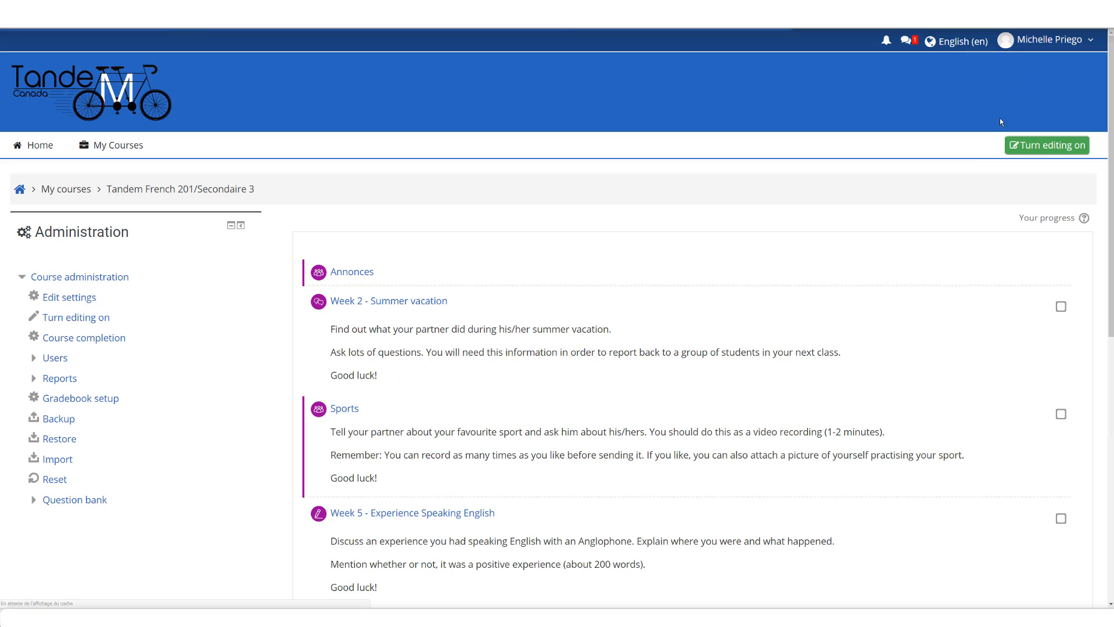
{"action": "scroll", "coordinate": [607, 365], "scroll_direction": "down", "scroll_amount": 9}
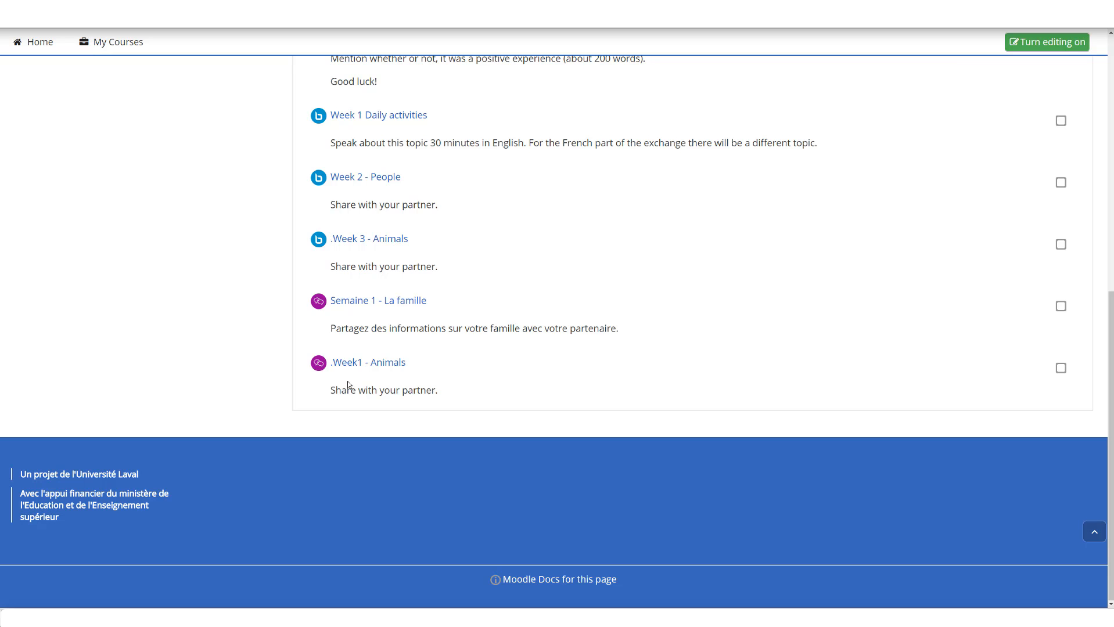
Step: Open the .Week1 - Animals chat activity from the course page and choose Tandem 1 as the separate group
{"action": "left_click", "coordinate": [349, 364]}
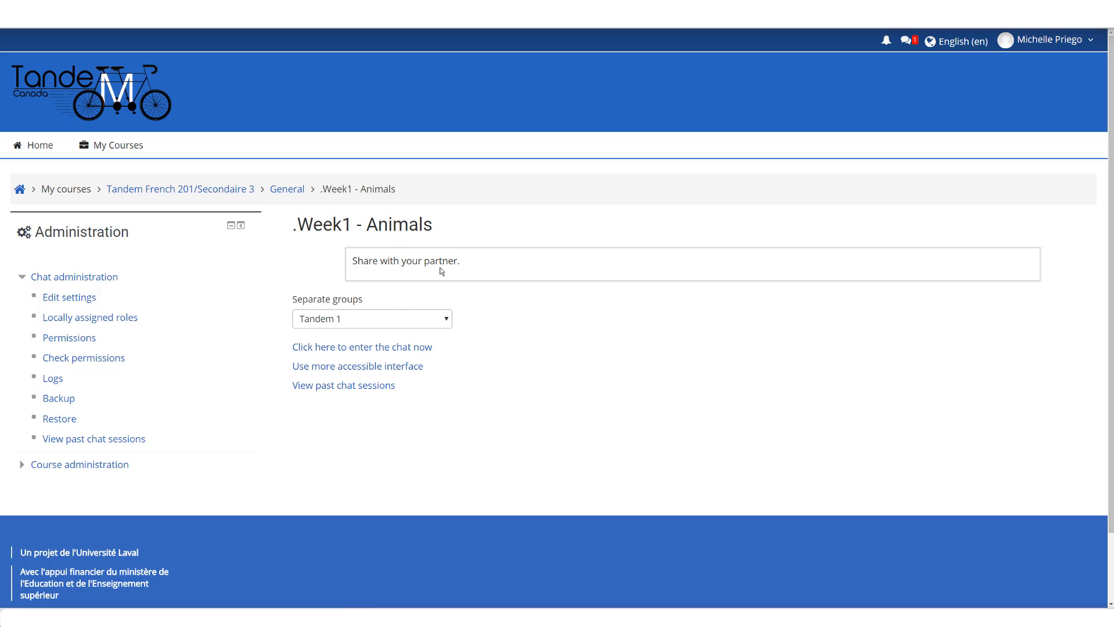
{"action": "left_click", "coordinate": [443, 320]}
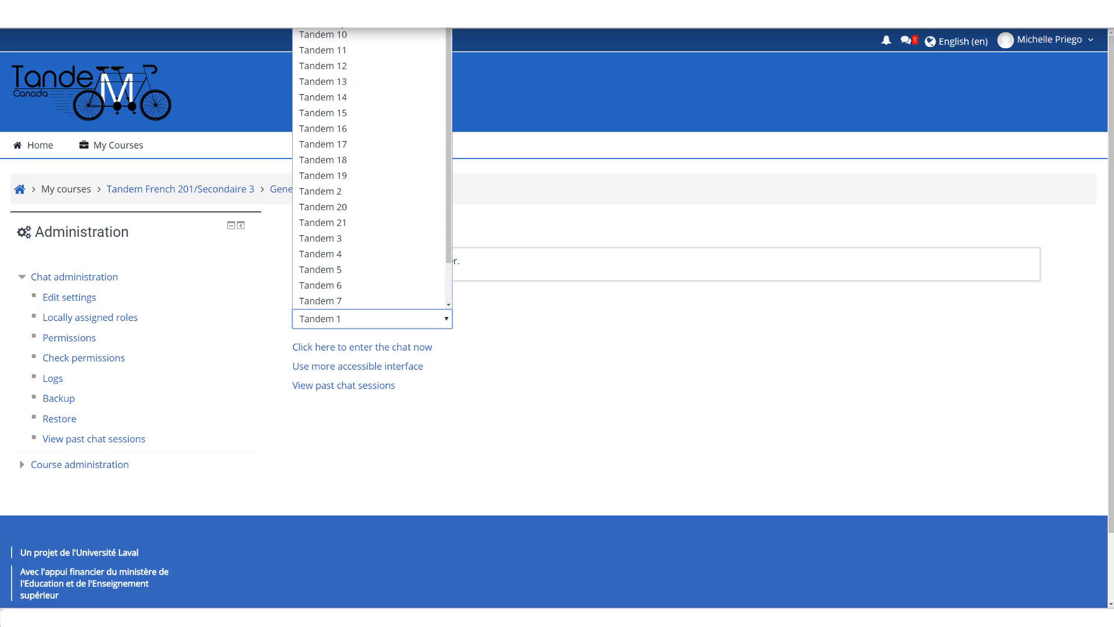
{"action": "left_click", "coordinate": [340, 20]}
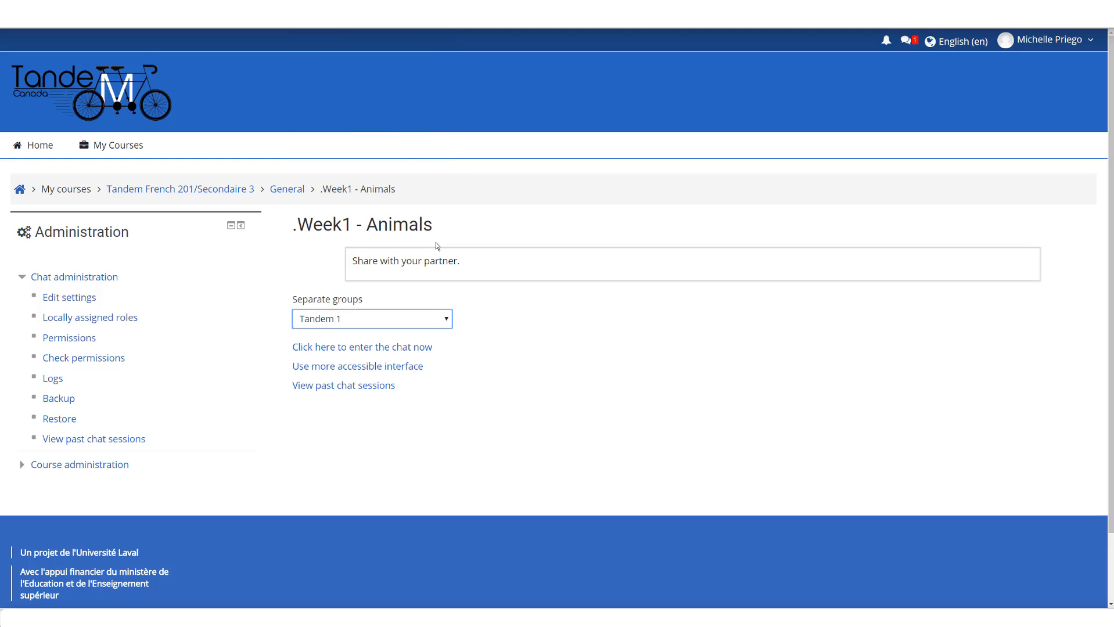
Step: Enter the Tandem 1 chat in a maximized window and send the message "Hello!"
{"action": "left_click", "coordinate": [303, 352]}
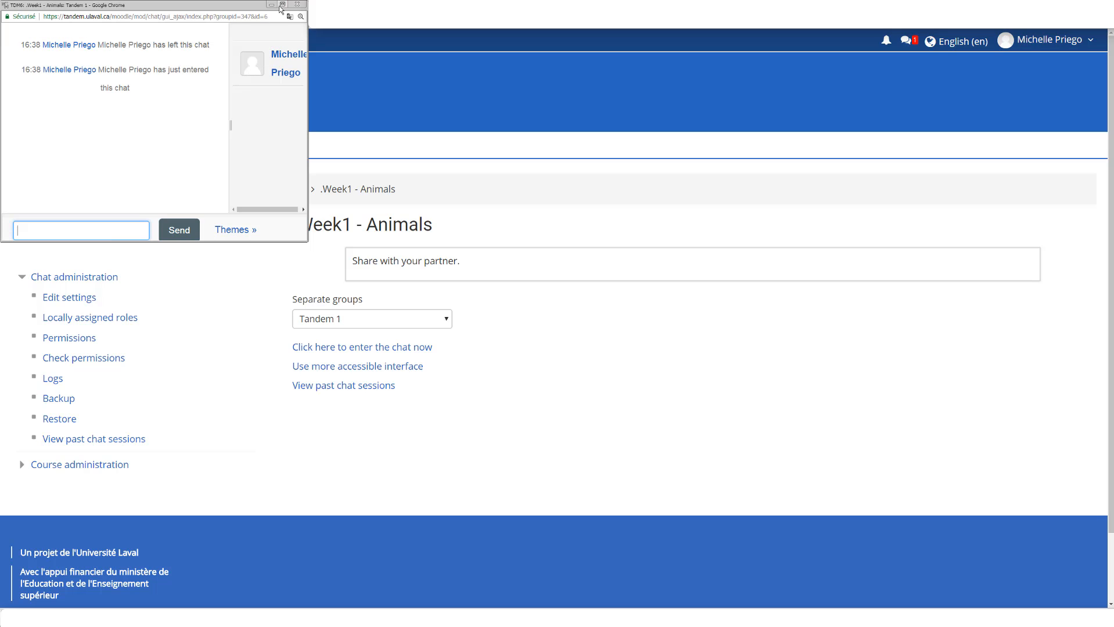
{"action": "left_click", "coordinate": [283, 5]}
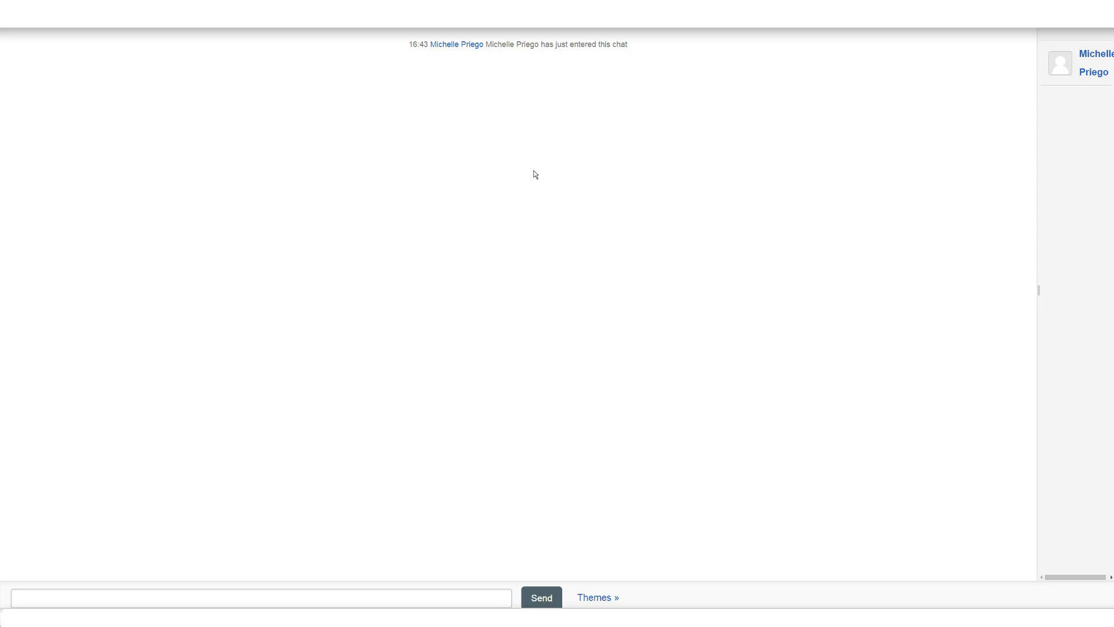
{"action": "left_click", "coordinate": [236, 593]}
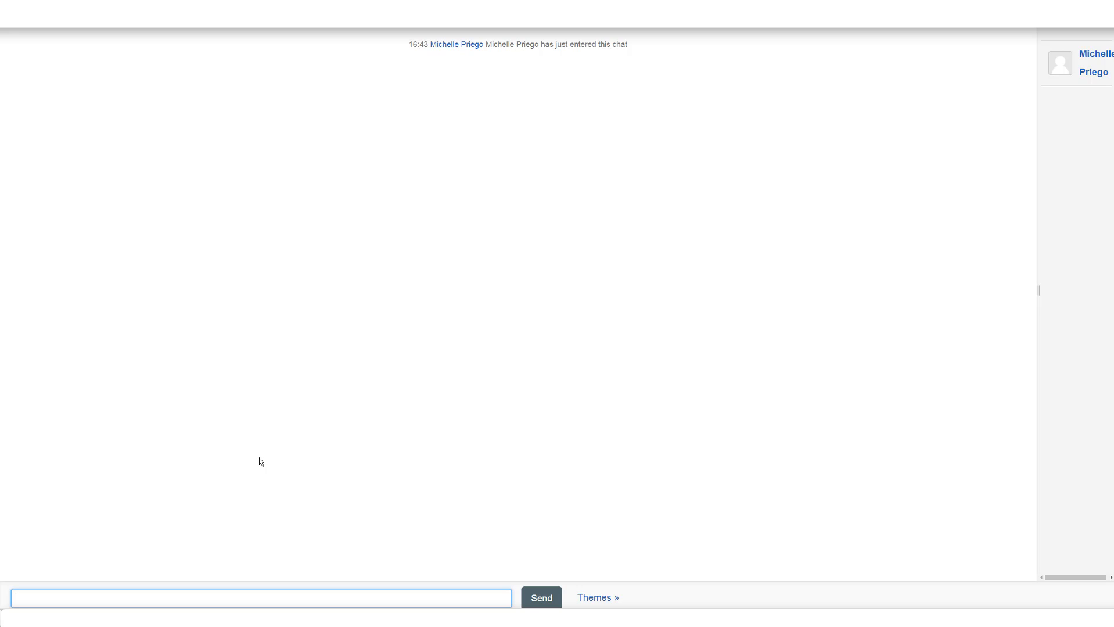
{"action": "type", "text": "Hello!"}
{"action": "left_click", "coordinate": [539, 599]}
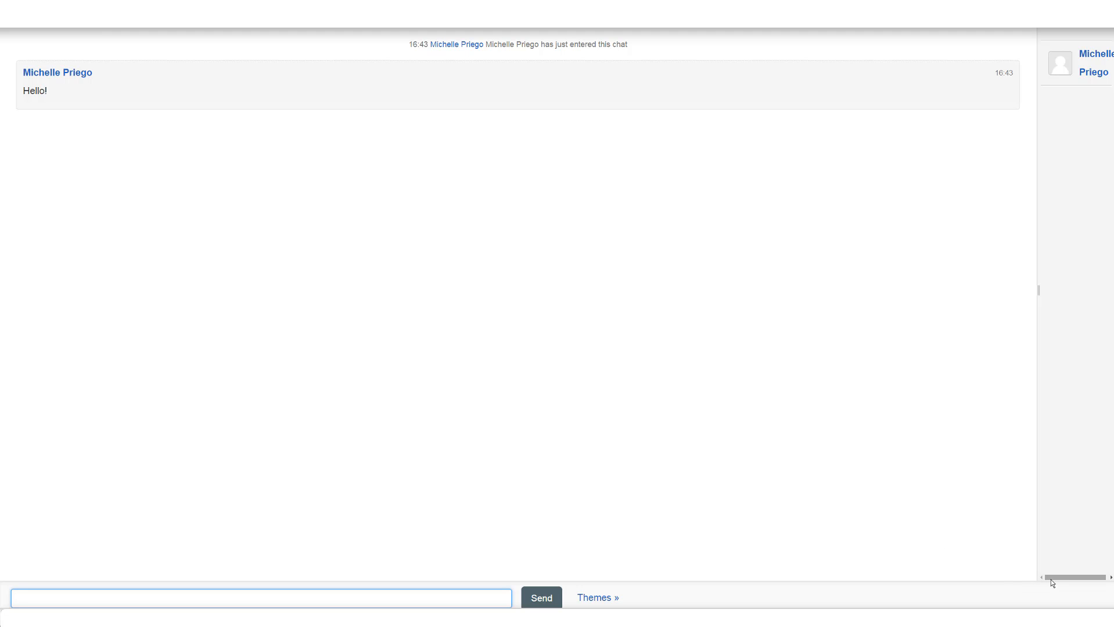
Step: Look across the chat's participant list and close the chat window
{"action": "left_click_drag", "start_coordinate": [1052, 579], "coordinate": [1087, 580]}
{"action": "mouse_move", "coordinate": [1101, 5]}
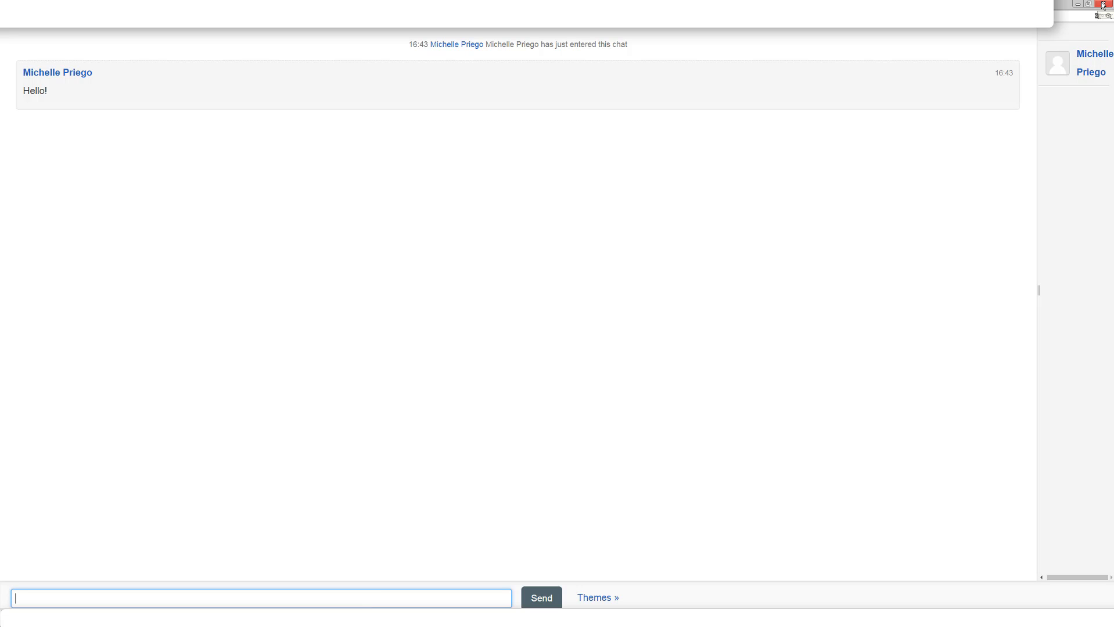
{"action": "left_click", "coordinate": [1103, 5]}
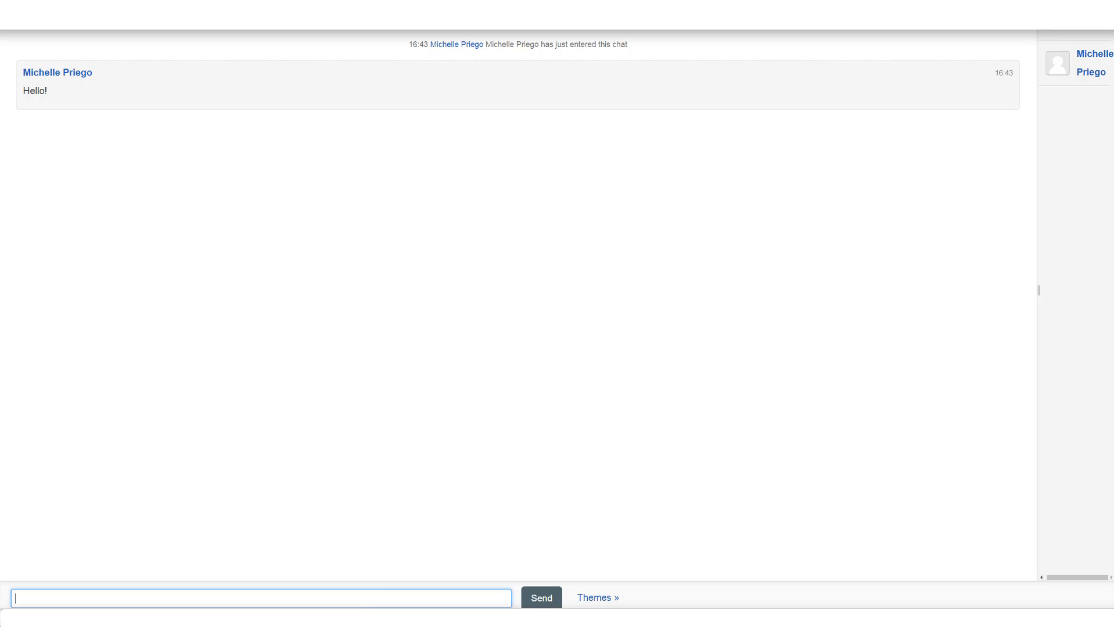